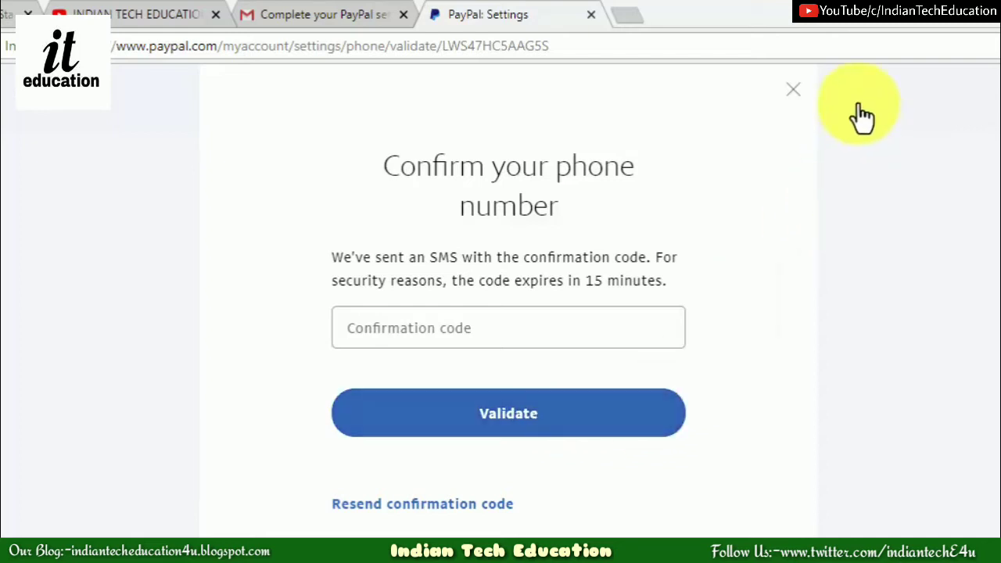
Leave the phone confirmation for the account summary and start the information verification from the international payments notification.
click(7, 39)
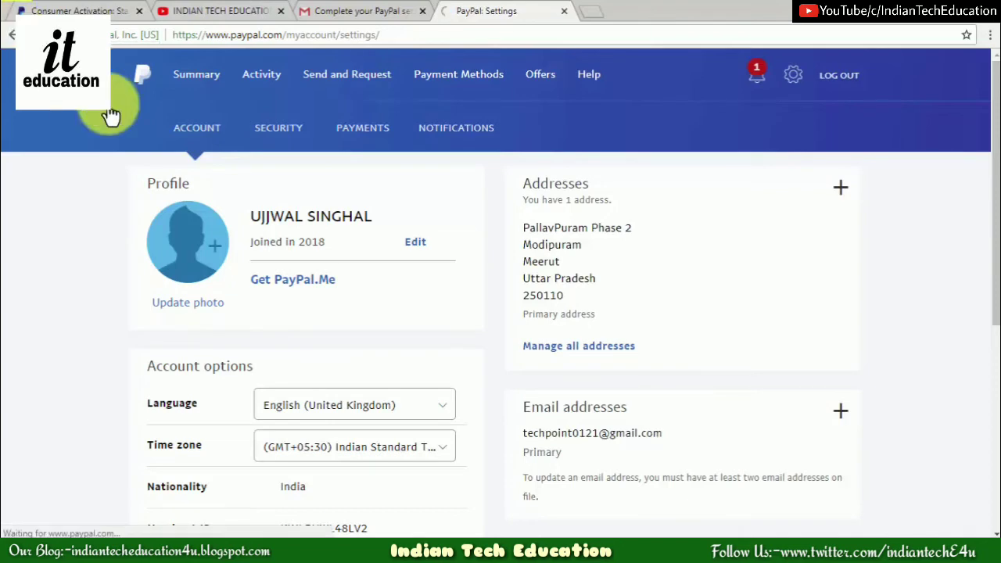
click(208, 81)
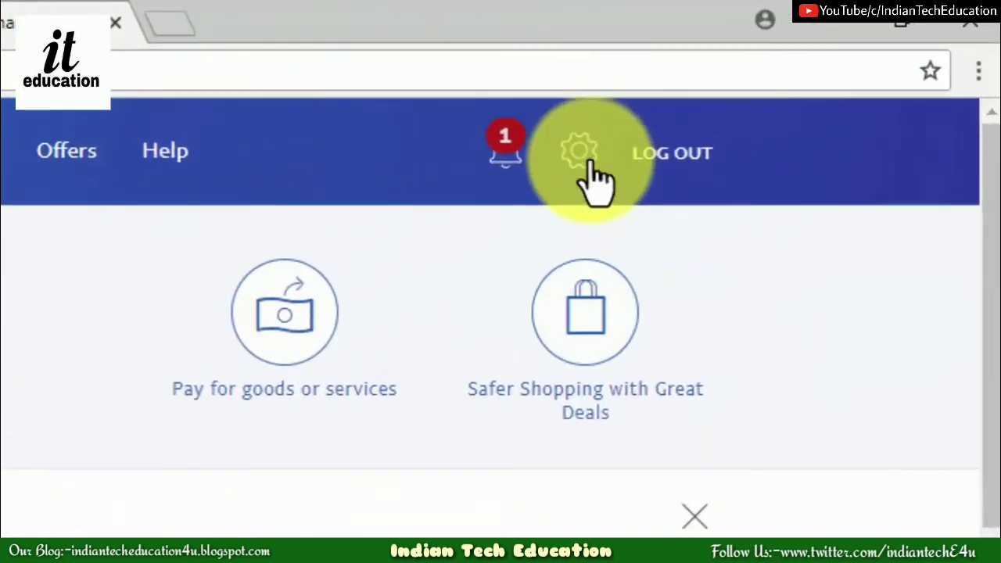
click(505, 157)
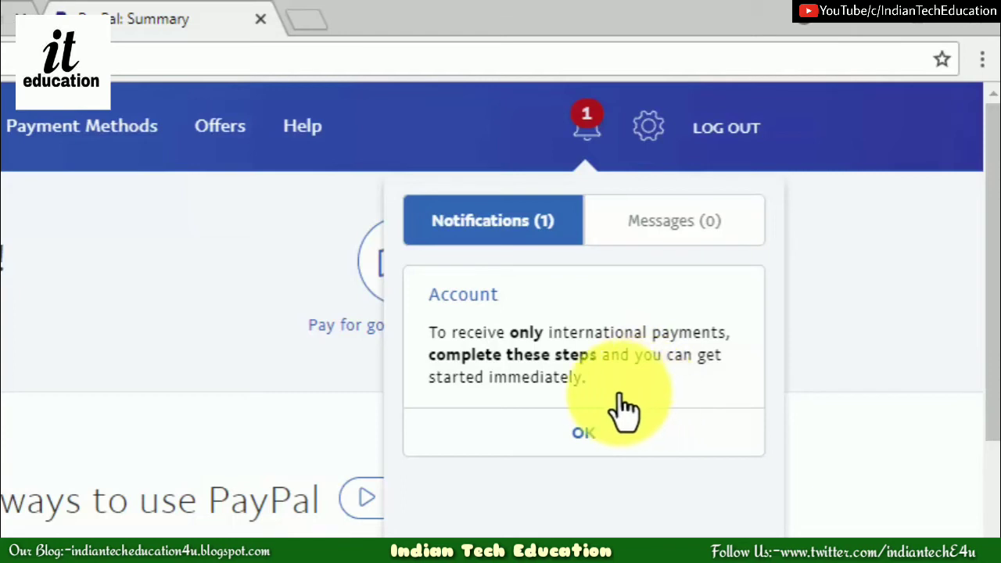
click(583, 437)
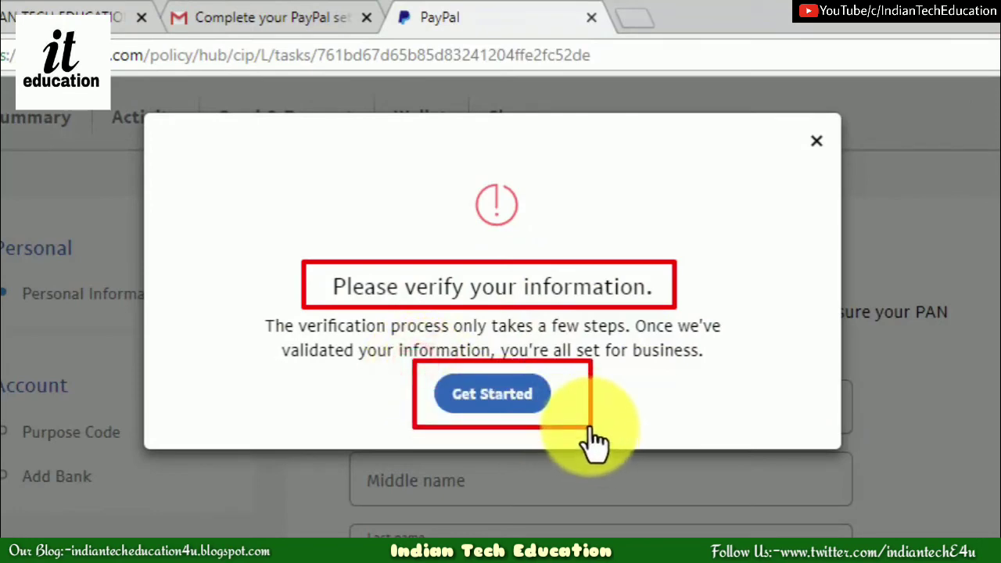
click(520, 399)
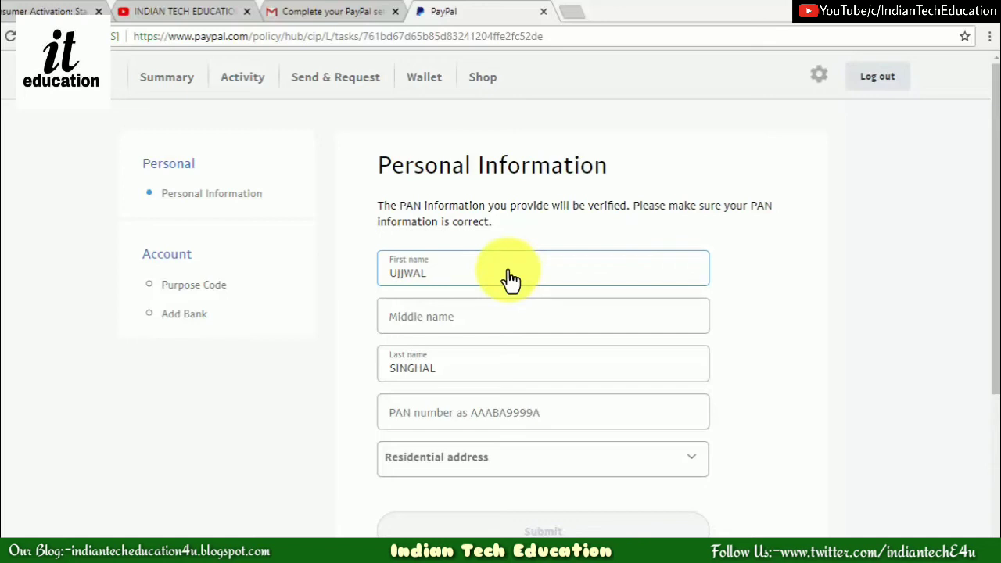
Review the name, PAN number and residential address fields of the Personal Information form.
drag(354, 237, 744, 485)
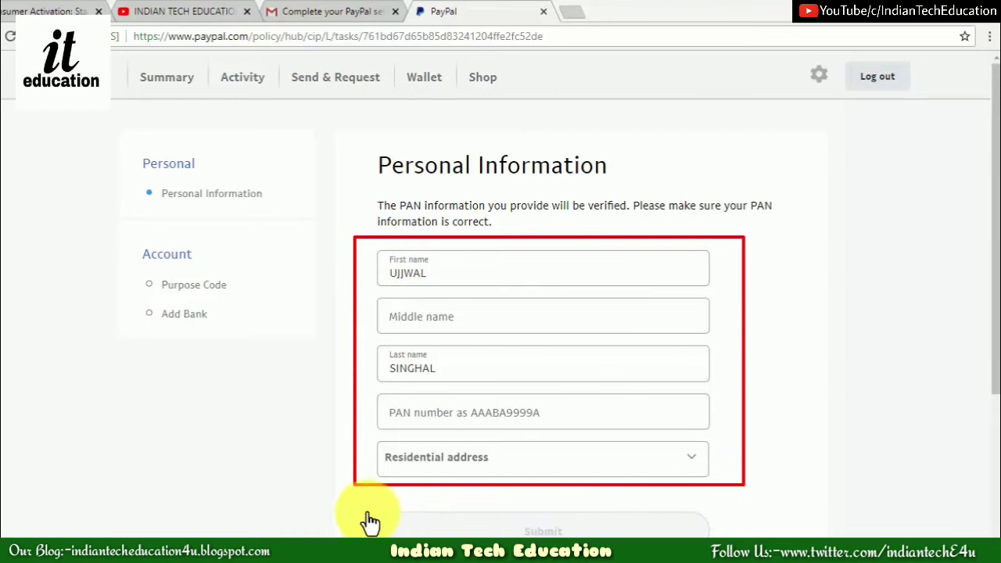
drag(359, 501, 737, 537)
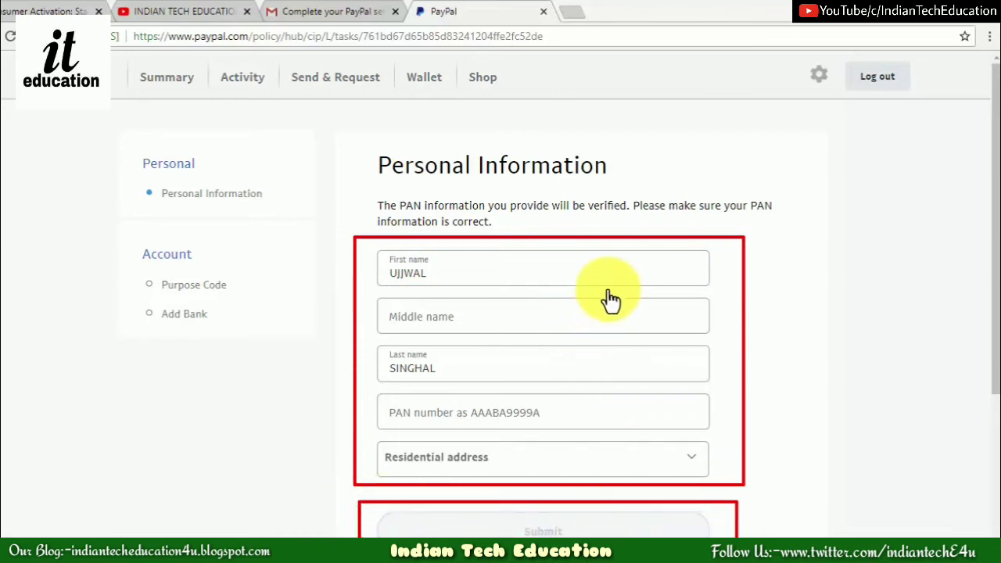
mouse_move(121, 146)
mouse_down()
mouse_move(222, 202)
mouse_move(317, 217)
mouse_move(296, 205)
mouse_up()
click(274, 191)
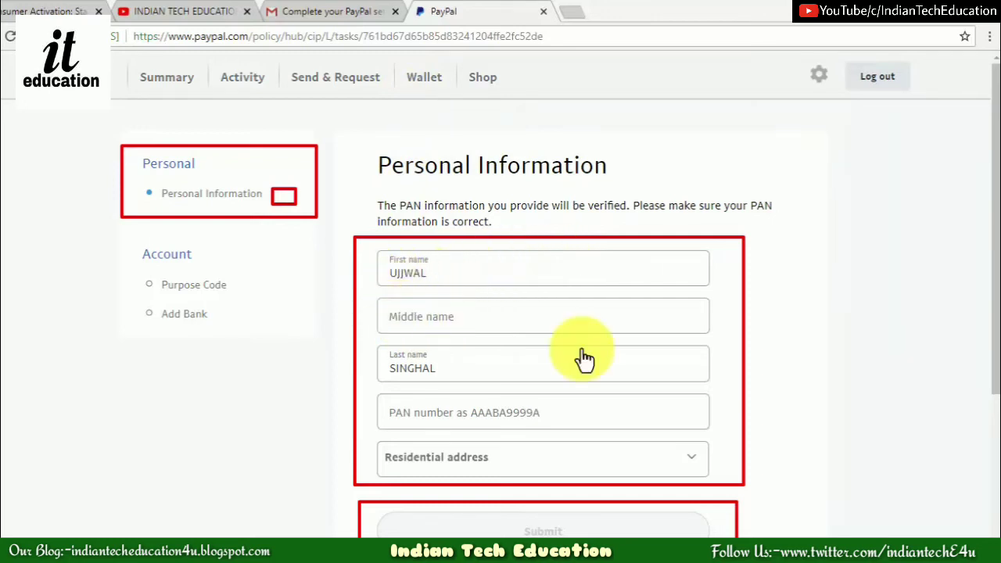
click(435, 322)
click(447, 373)
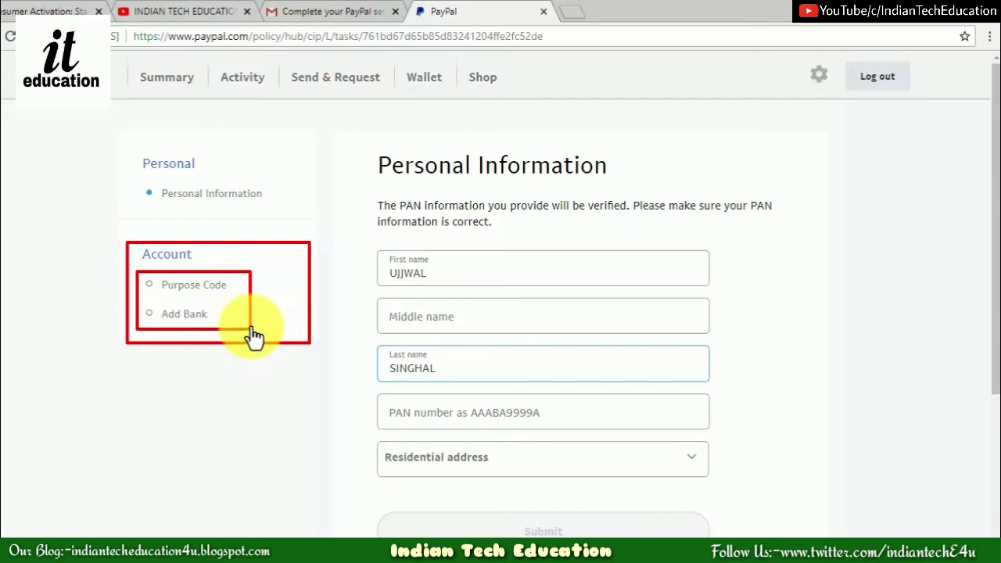
Set the account's purpose code to "P0806 - Other information services" and submit it.
click(184, 288)
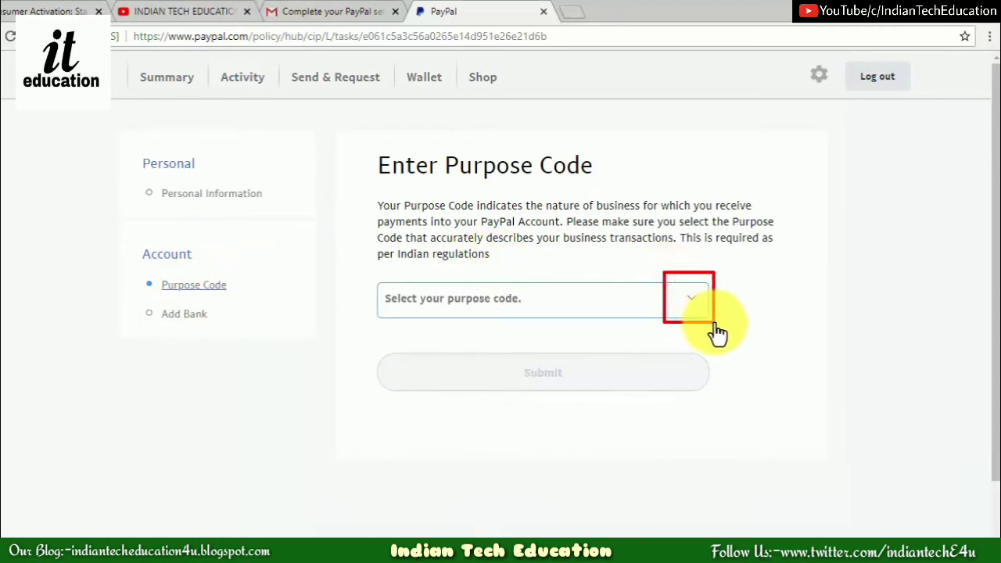
click(696, 306)
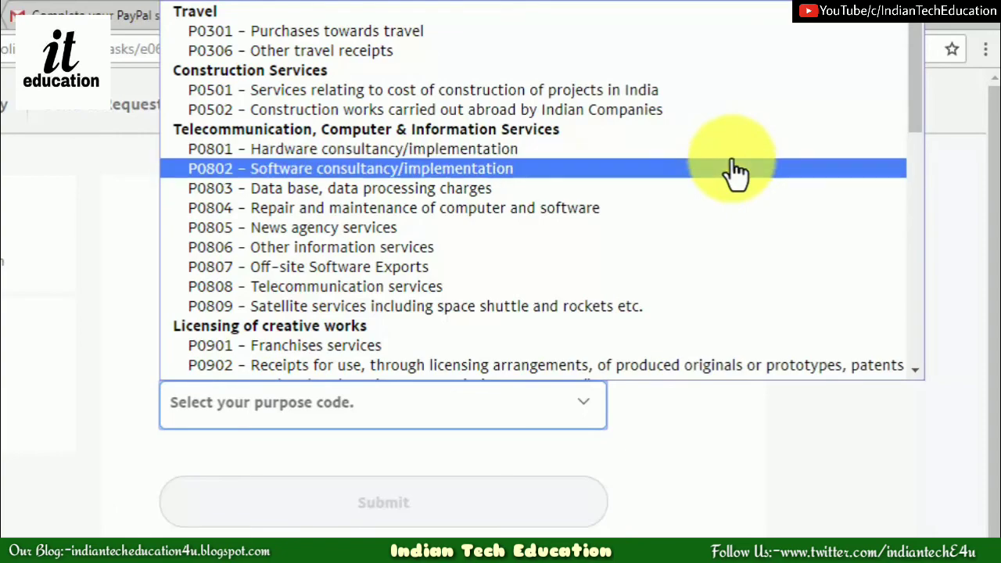
scroll(733, 185, down, 5)
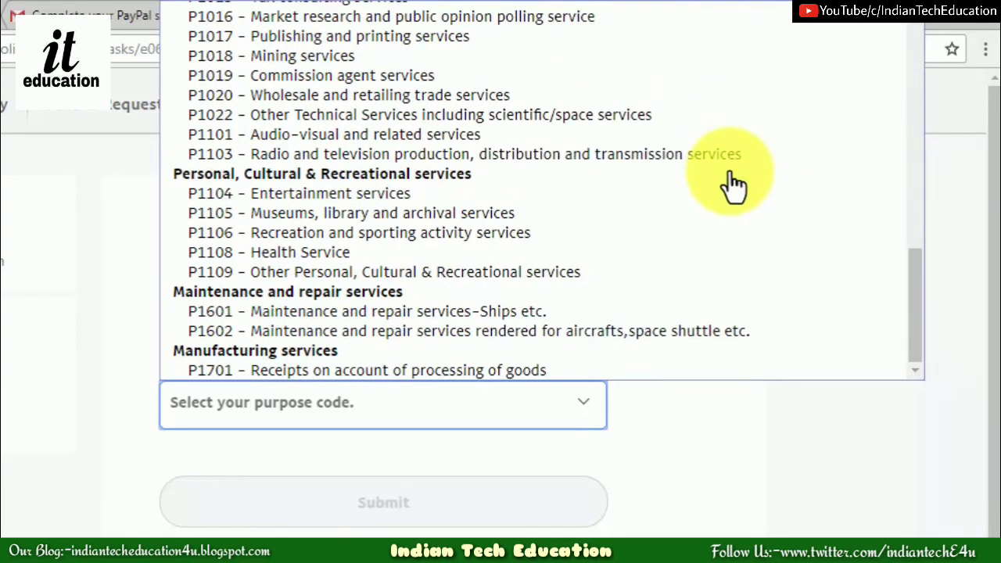
scroll(734, 186, up, 3)
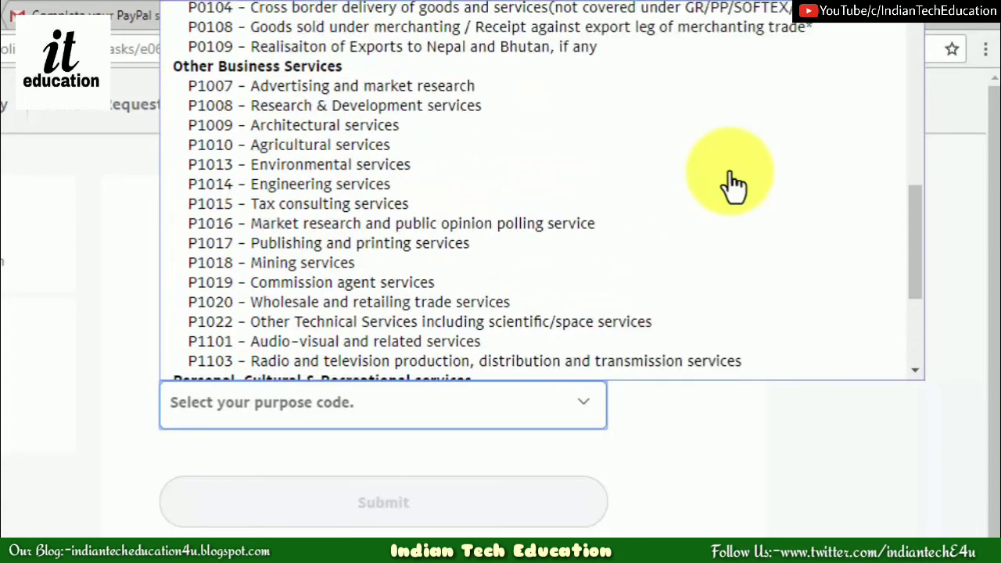
scroll(734, 186, up, 3)
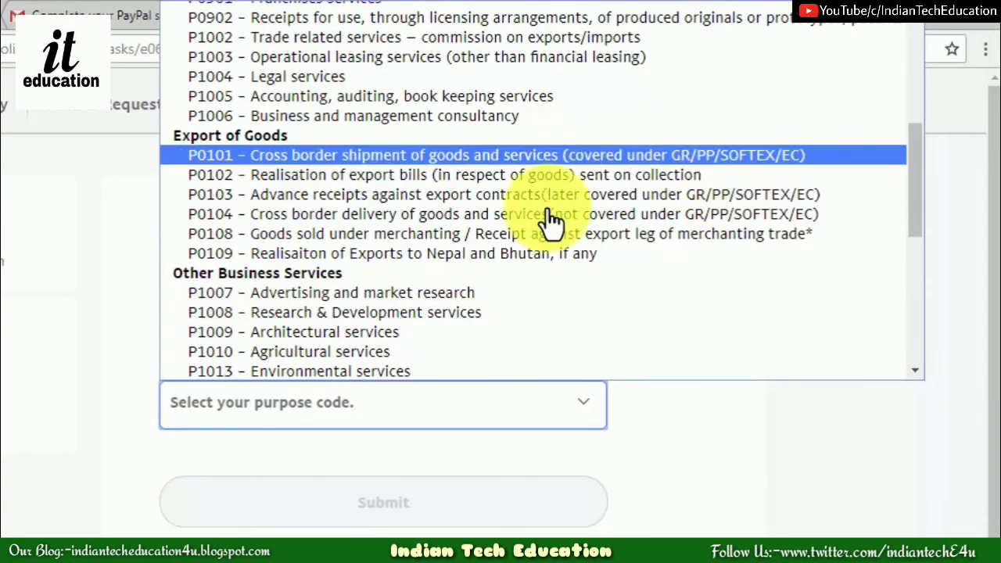
scroll(632, 258, up, 5)
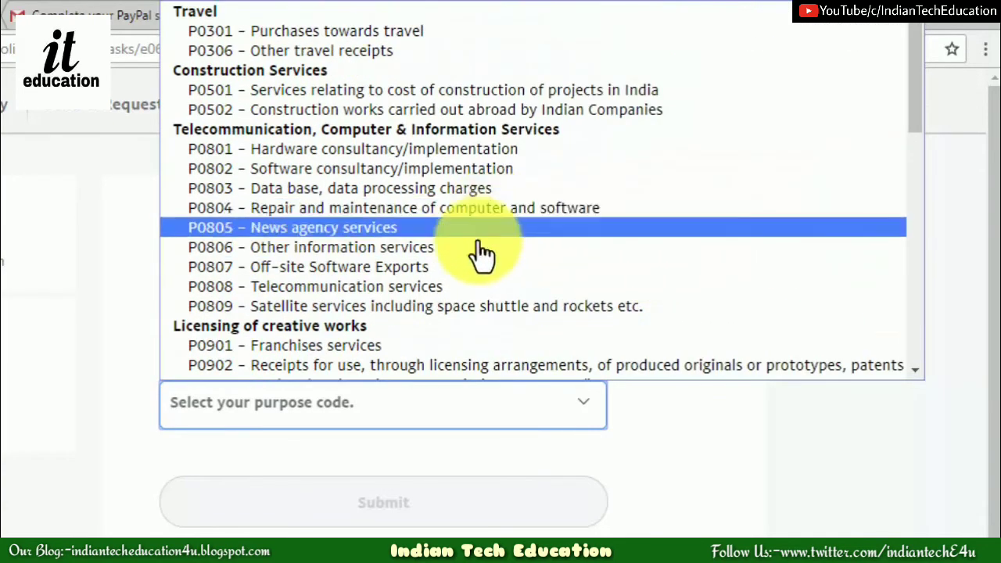
click(406, 251)
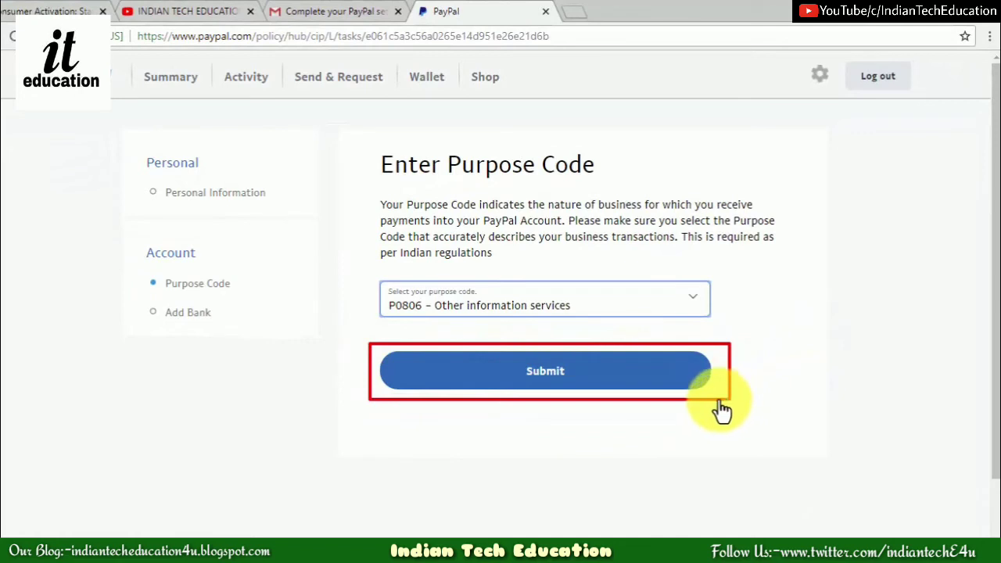
click(631, 377)
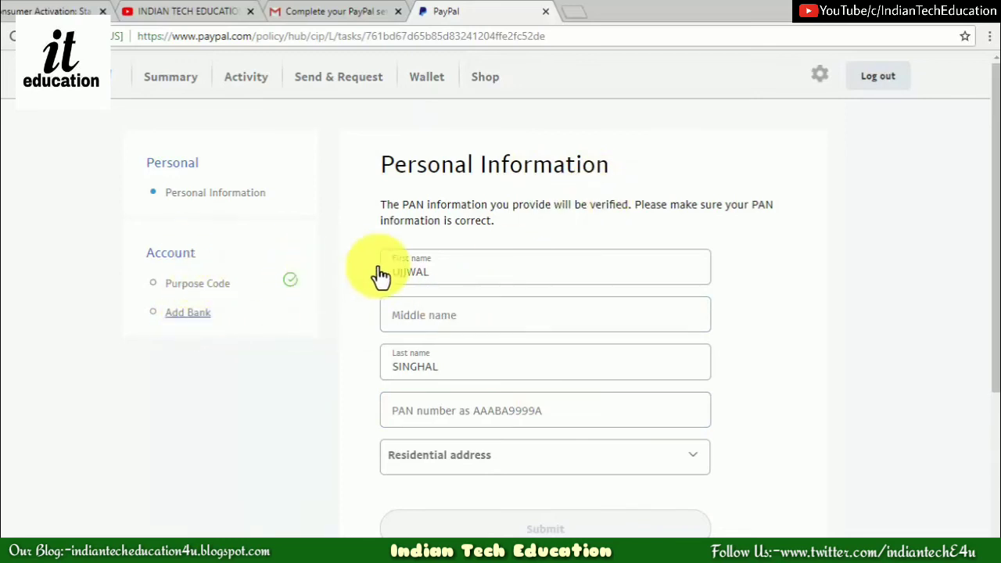
Check the completion marks of the Personal Information, Purpose Code and Add Bank tasks.
mouse_move(130, 131)
mouse_down()
mouse_move(291, 220)
mouse_move(323, 227)
mouse_up()
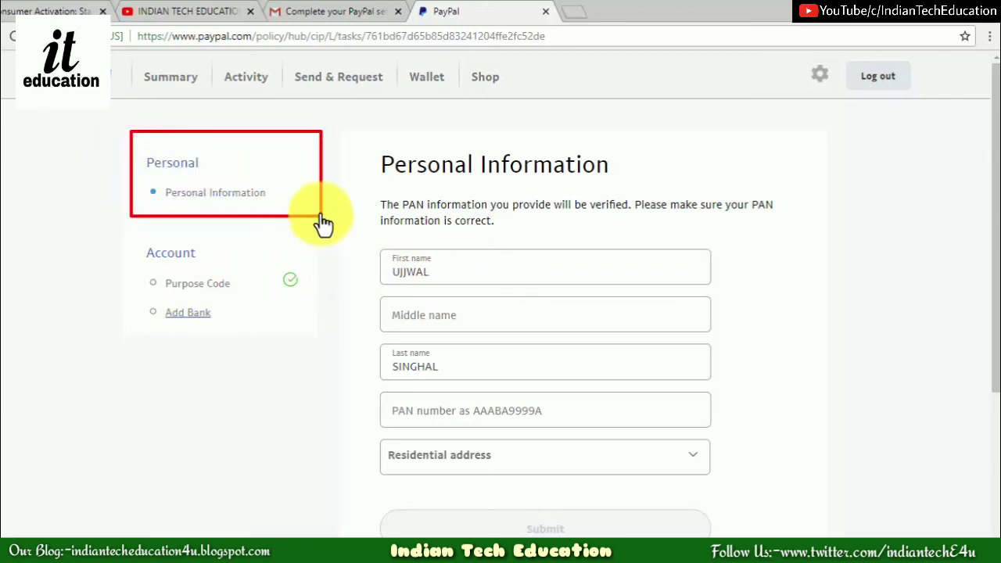
drag(431, 415, 488, 464)
mouse_move(557, 370)
mouse_down()
mouse_move(760, 536)
mouse_move(1000, 539)
mouse_up()
drag(442, 295, 469, 322)
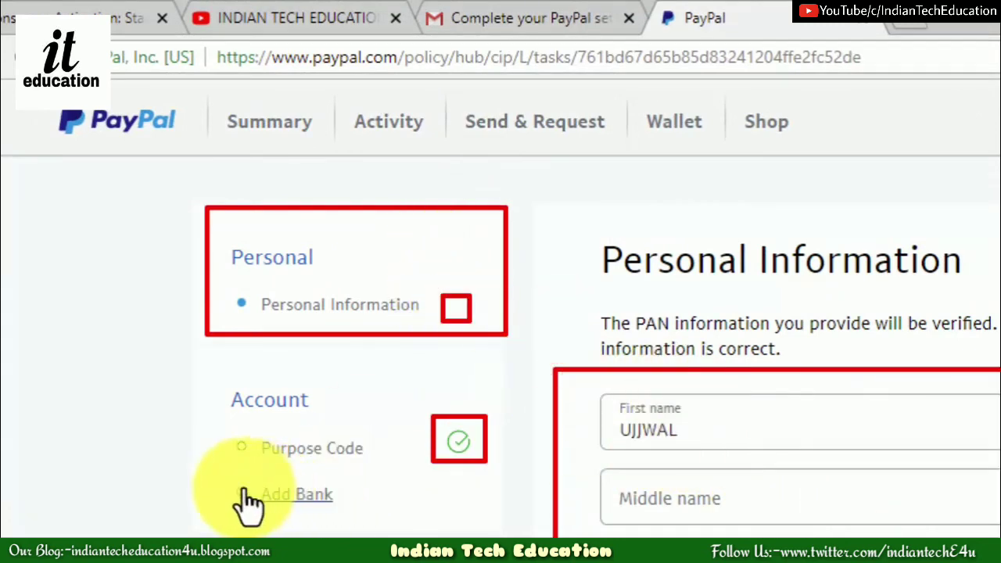
drag(221, 469, 360, 531)
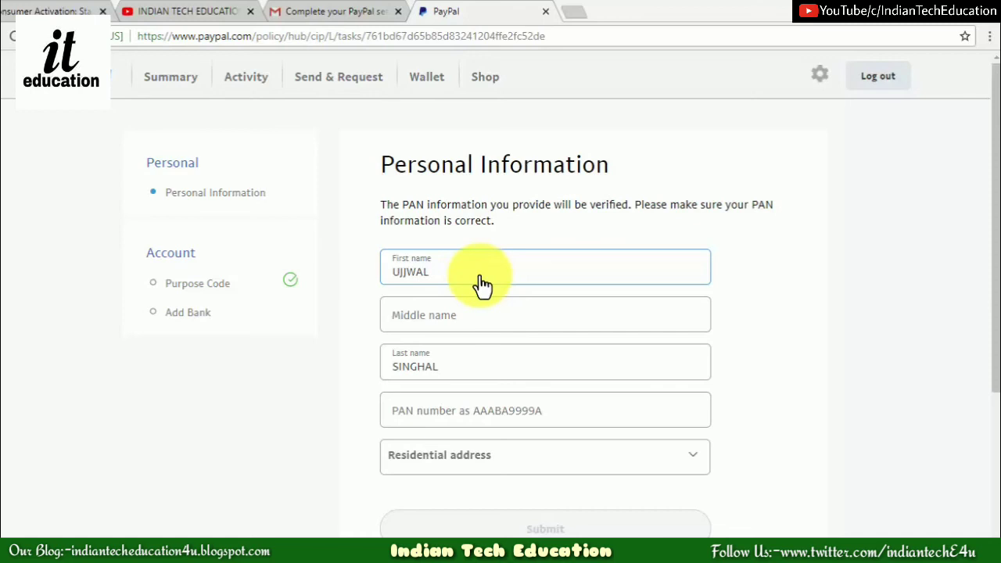
Open the Add Bank task and proceed to the form for linking a bank account for withdrawals.
click(173, 317)
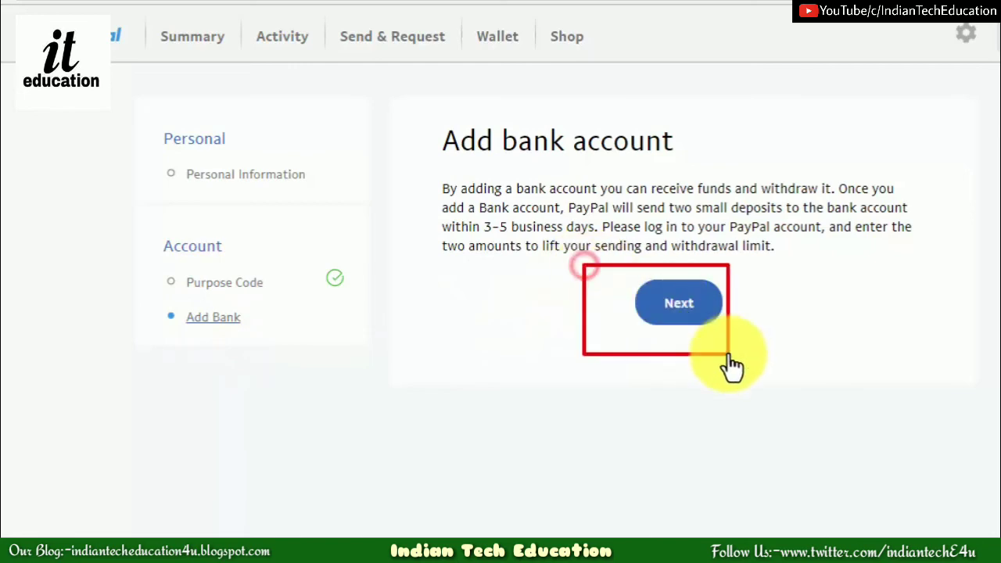
click(700, 311)
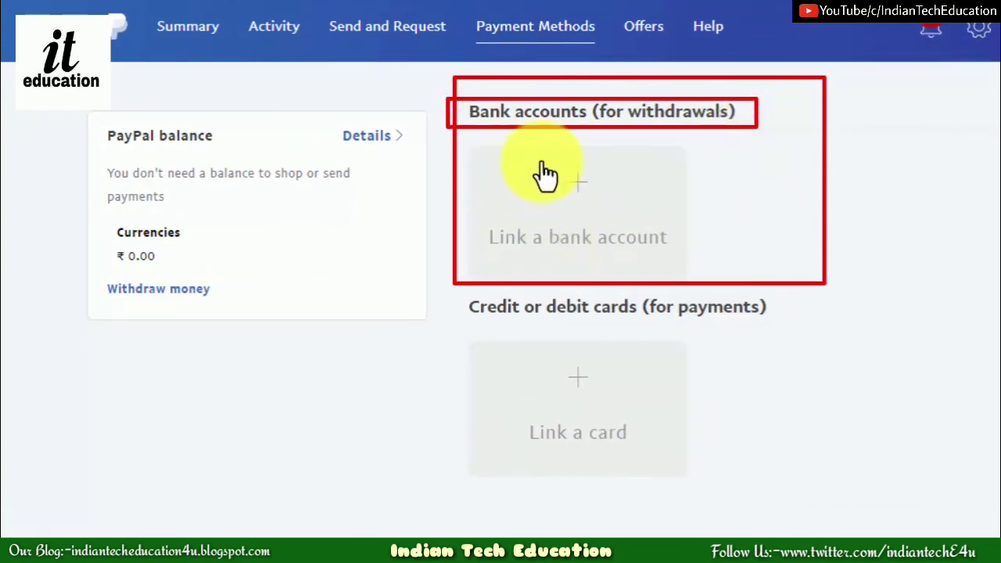
click(577, 189)
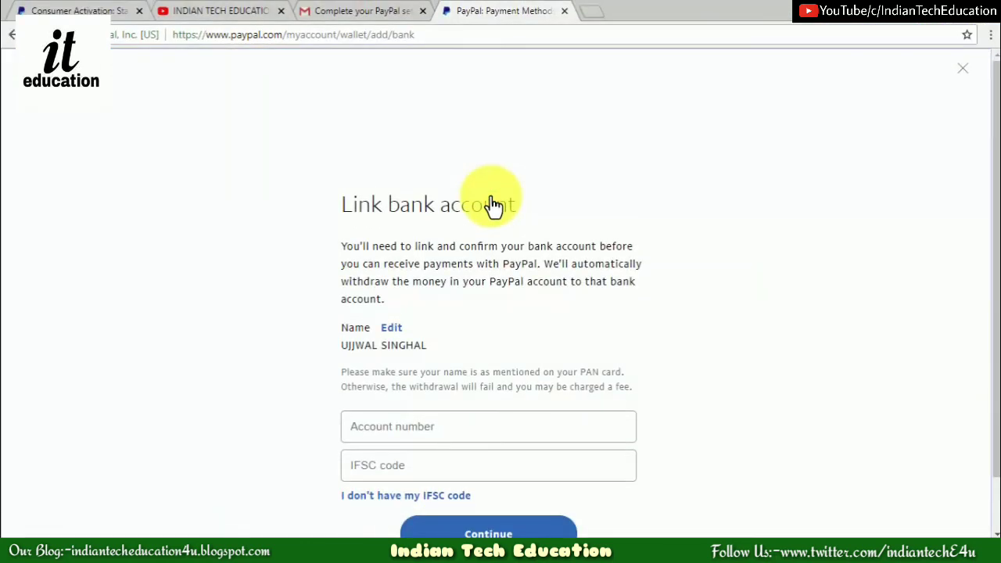
scroll(494, 205, down, 1)
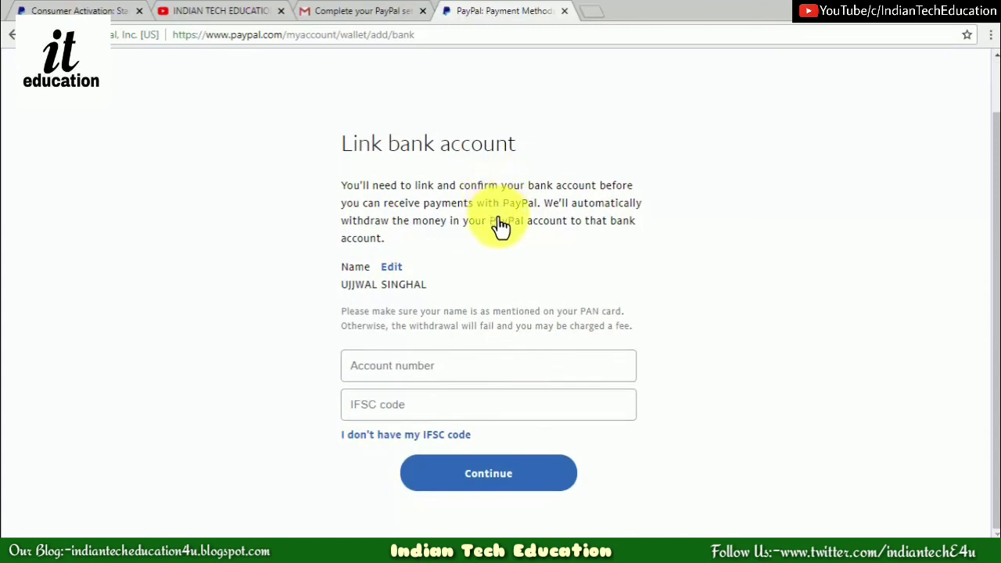
click(324, 343)
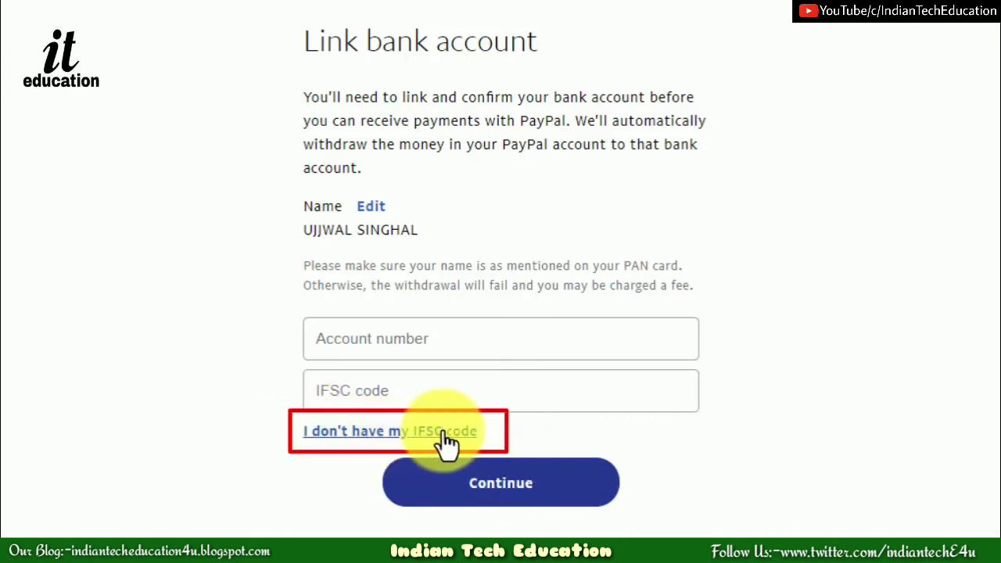
Switch the bank form to entry without an IFSC code and review its bank name, state, town/city and branch location fields.
click(364, 431)
scroll(519, 368, down, 3)
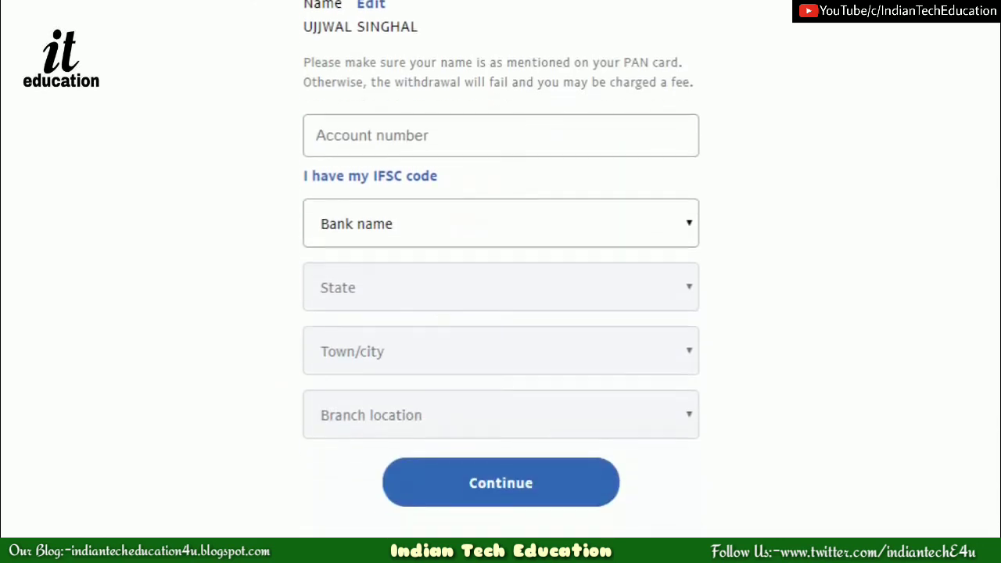
click(280, 182)
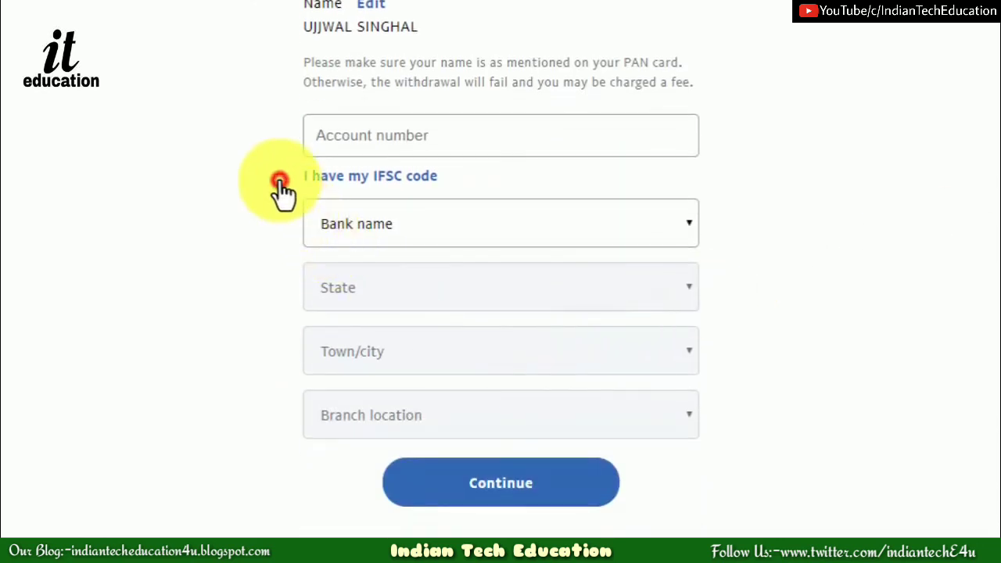
drag(306, 199, 702, 248)
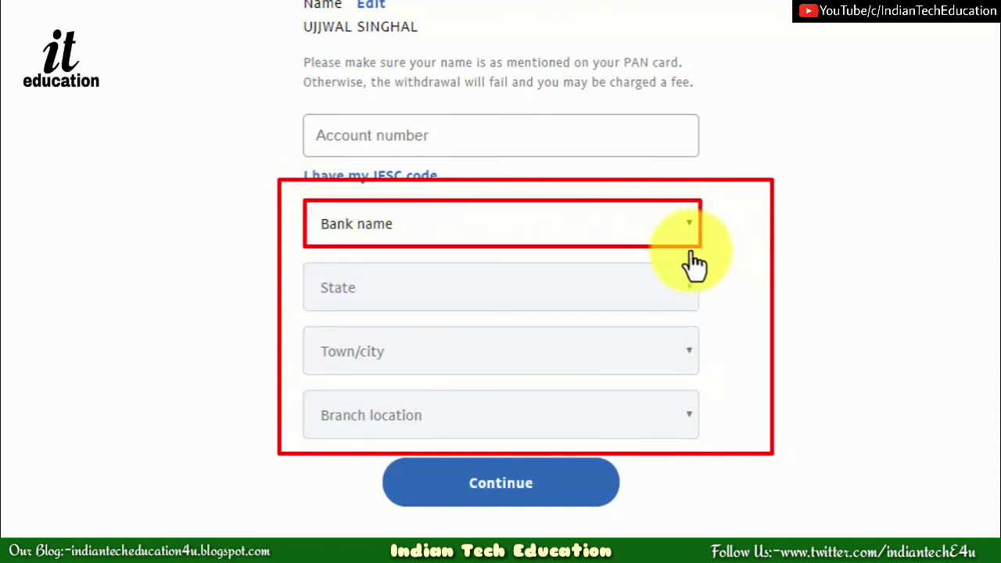
mouse_move(302, 263)
mouse_down()
mouse_move(523, 315)
mouse_move(701, 312)
mouse_up()
mouse_move(302, 328)
mouse_down()
mouse_move(329, 344)
mouse_move(480, 374)
mouse_move(705, 374)
mouse_up()
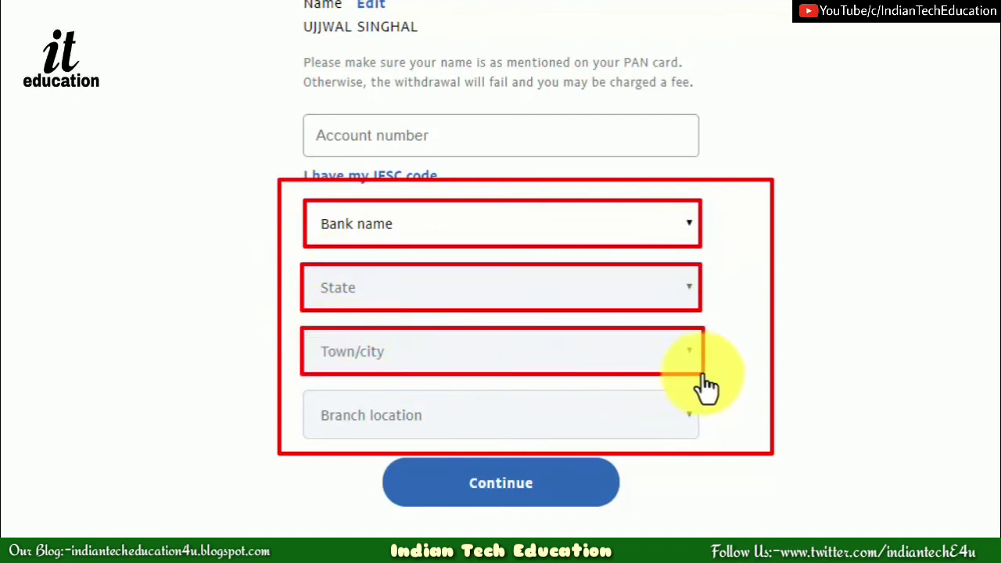
mouse_move(296, 387)
mouse_down()
mouse_move(508, 430)
mouse_move(703, 447)
mouse_up()
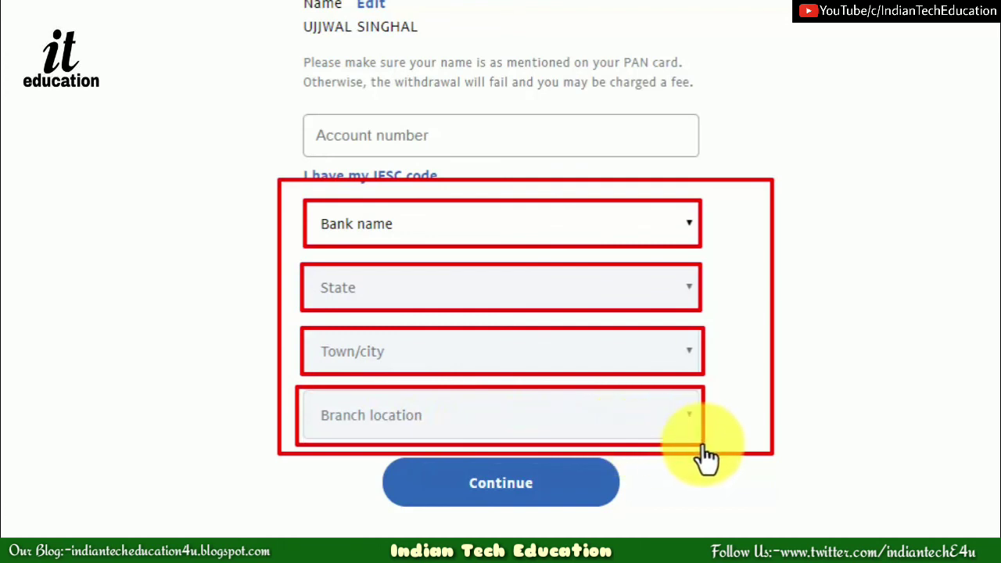
click(359, 456)
mouse_move(413, 476)
mouse_down()
mouse_move(707, 532)
mouse_move(648, 529)
mouse_up()
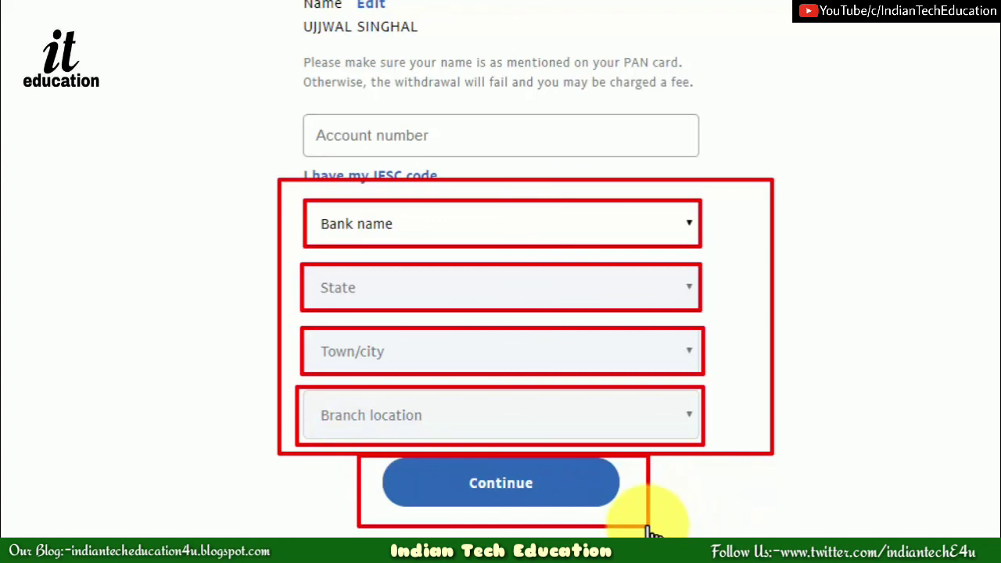
key(Escape)
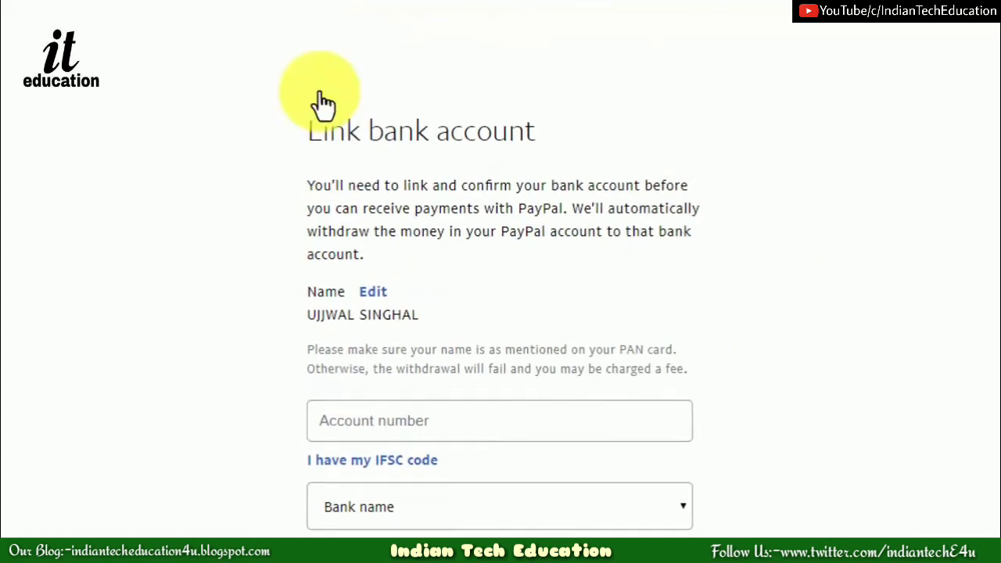
Leave the bank form for the account summary and switch to the Indian Tech Education YouTube channel page.
click(9, 39)
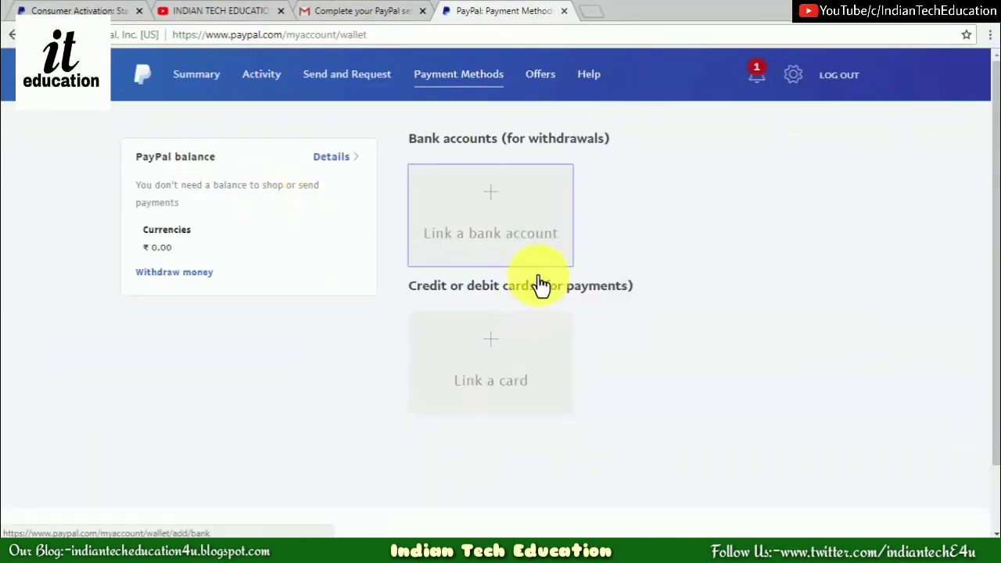
click(202, 78)
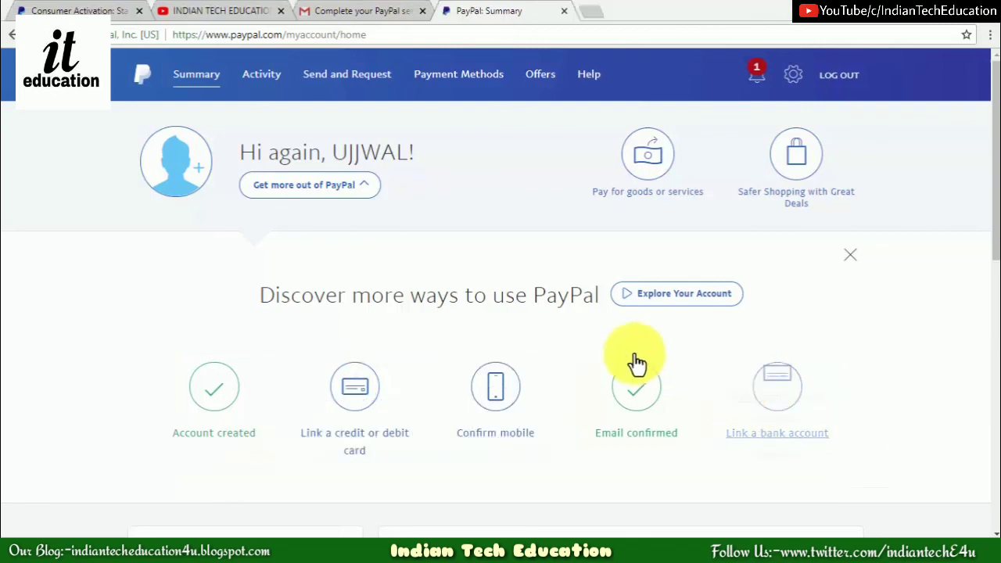
click(223, 11)
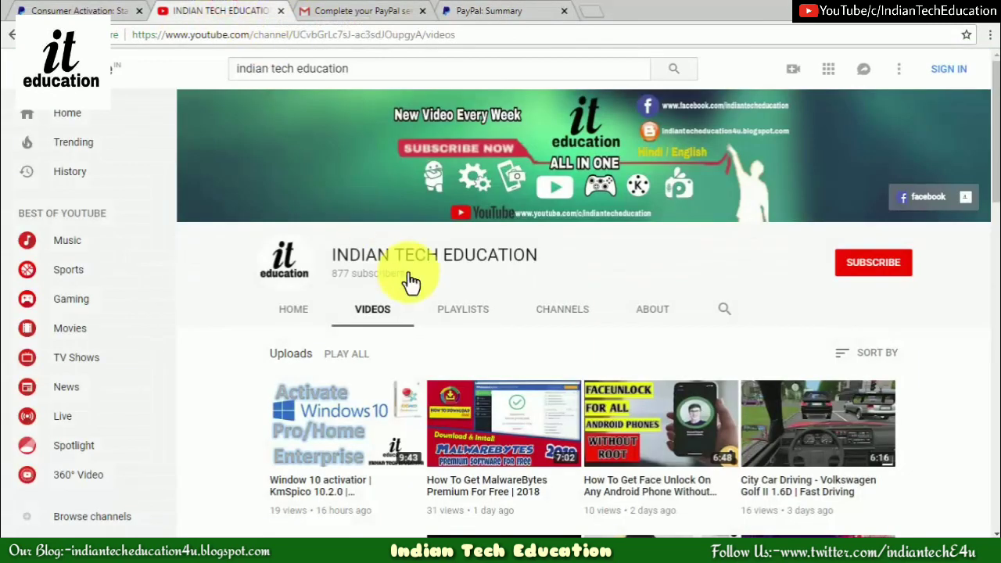